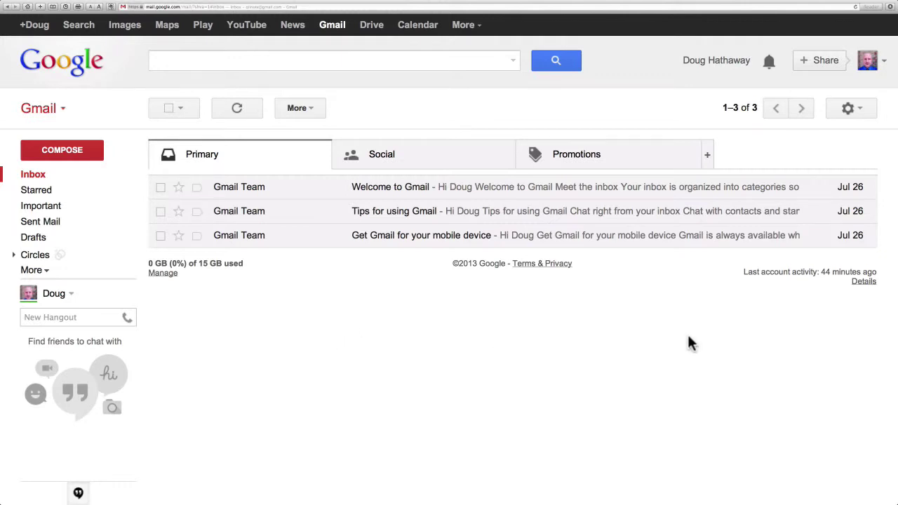
Step: Open Gmail Settings on the Forwarding and POP/IMAP tab
left_click(868, 118)
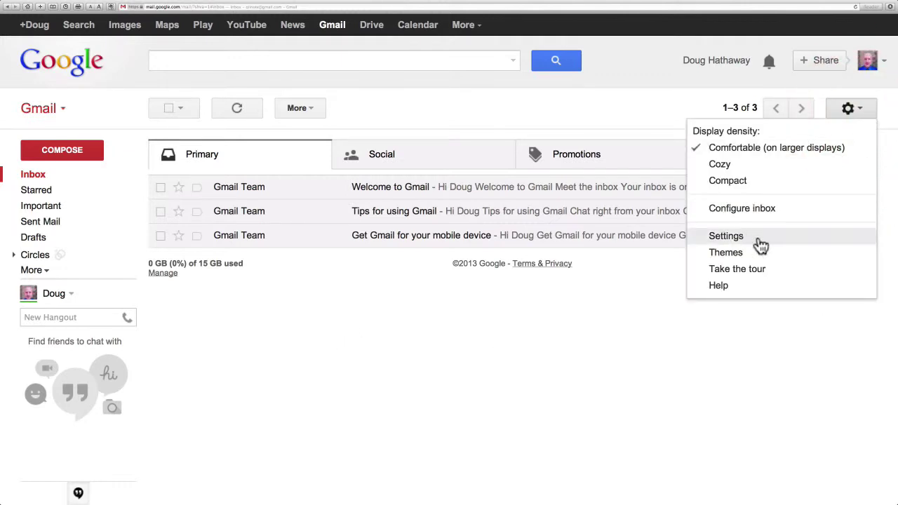
left_click(727, 236)
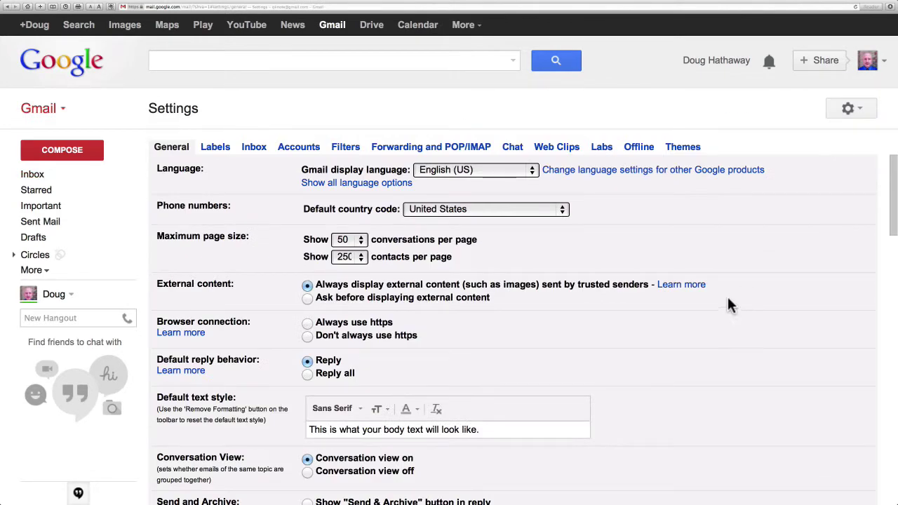
left_click(406, 151)
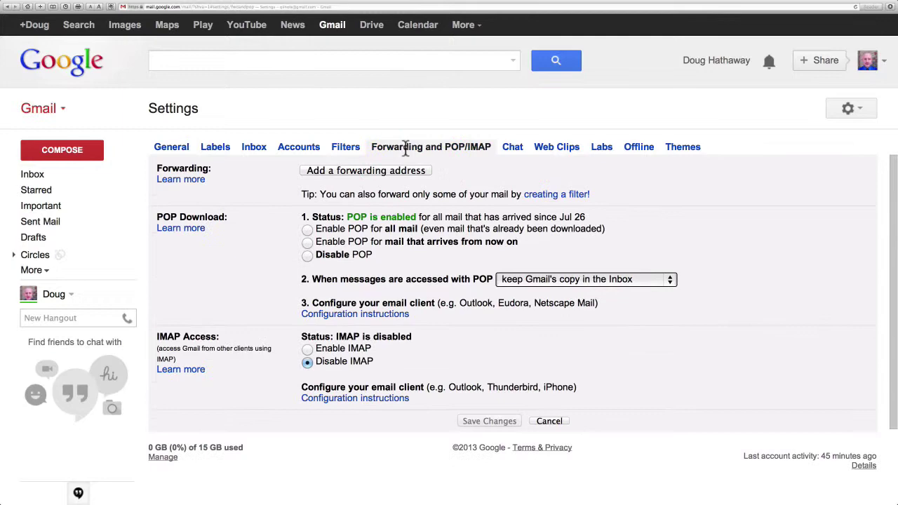
Step: Add the pasted Evernote e-mail as a forwarding address, pending verification
left_click(386, 171)
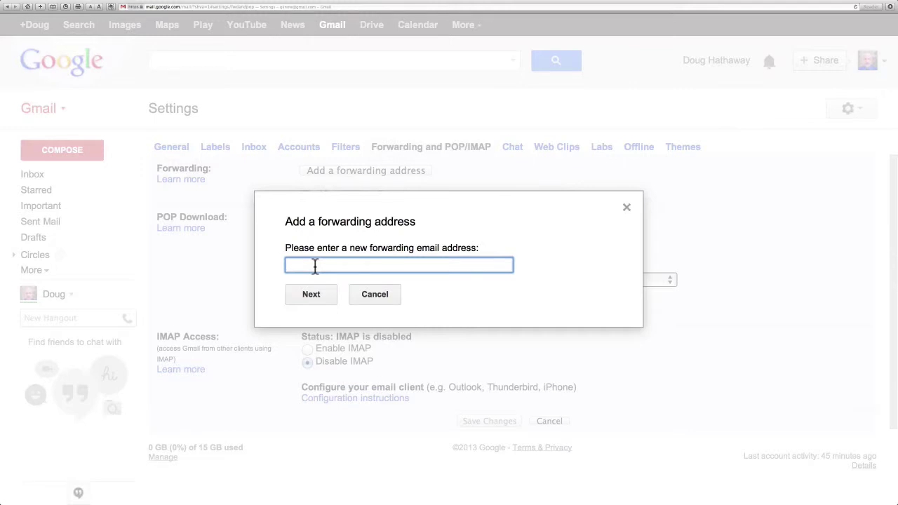
key("ctrl+v")
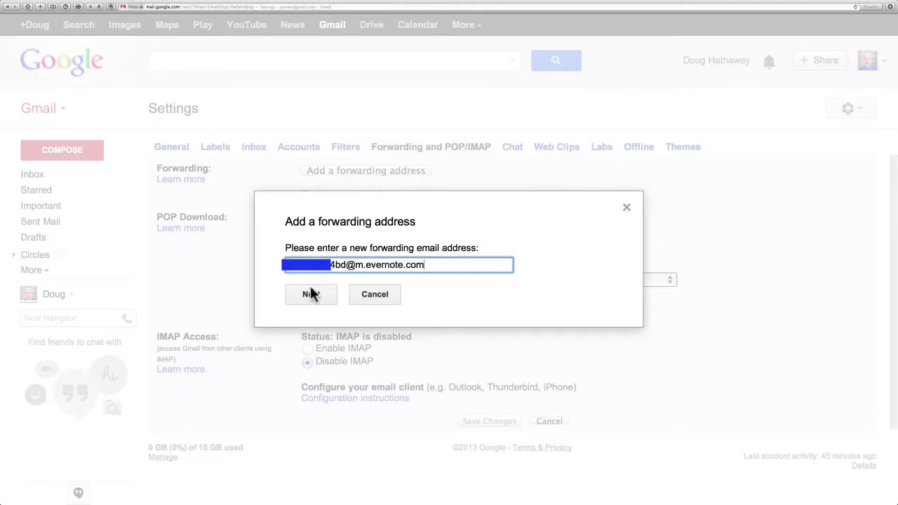
left_click(328, 294)
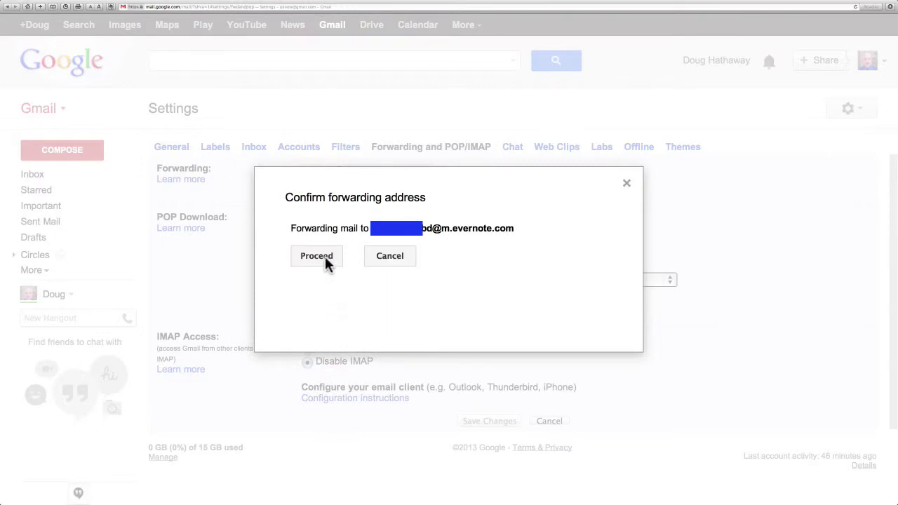
left_click(317, 256)
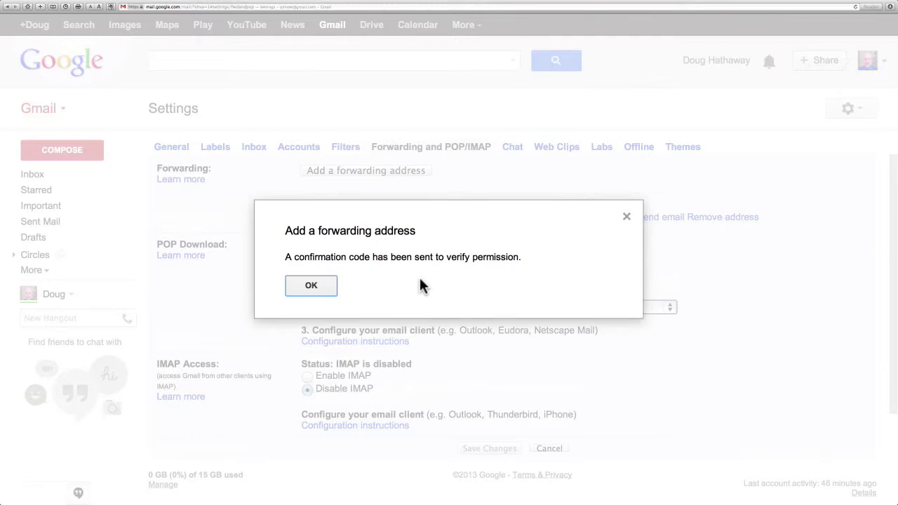
left_click(329, 281)
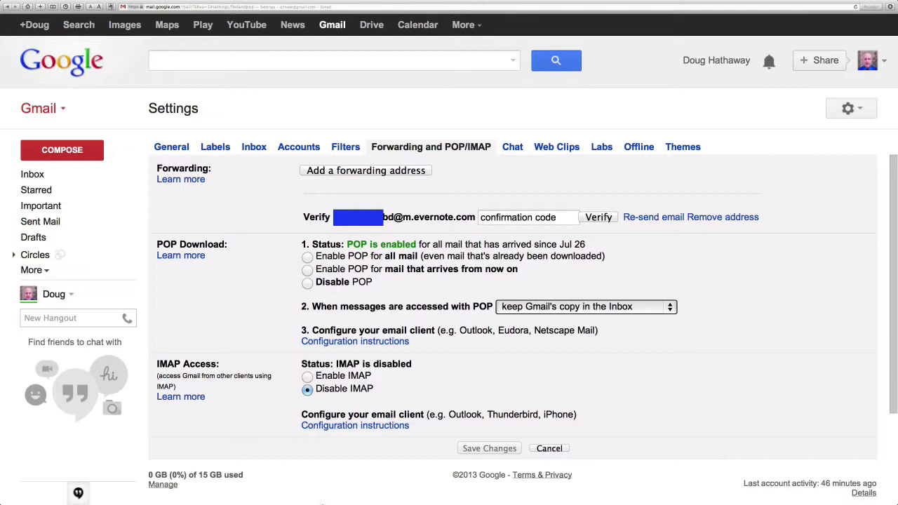
Step: Verify the Evernote forwarding address with the emailed confirmation code, keeping forwarding disabled
left_click(152, 488)
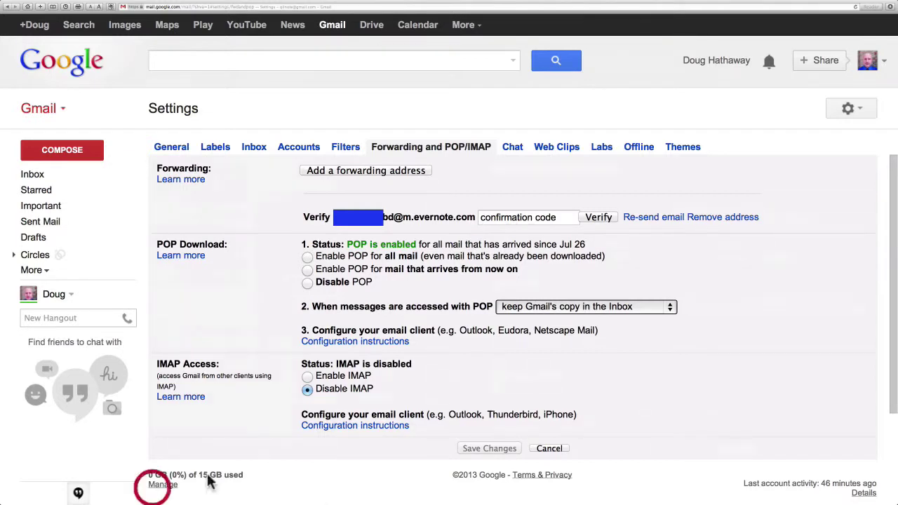
left_click(512, 218)
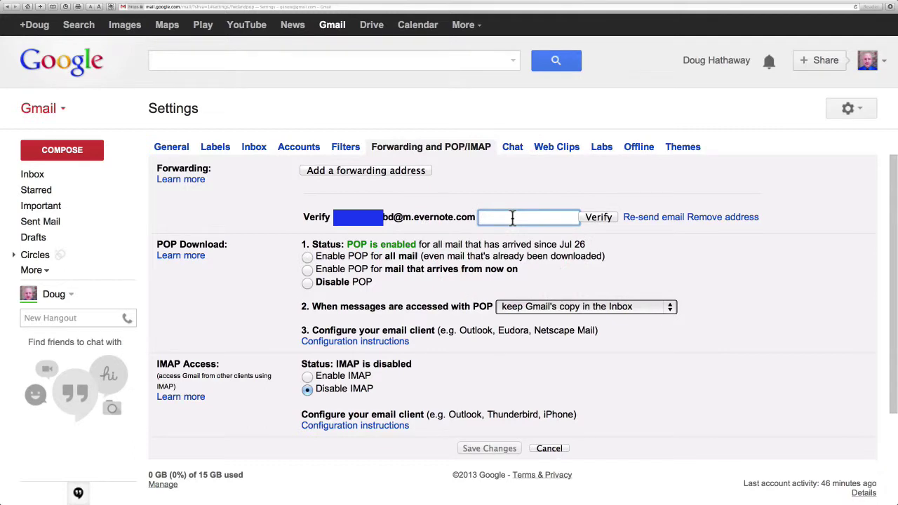
left_click(593, 219)
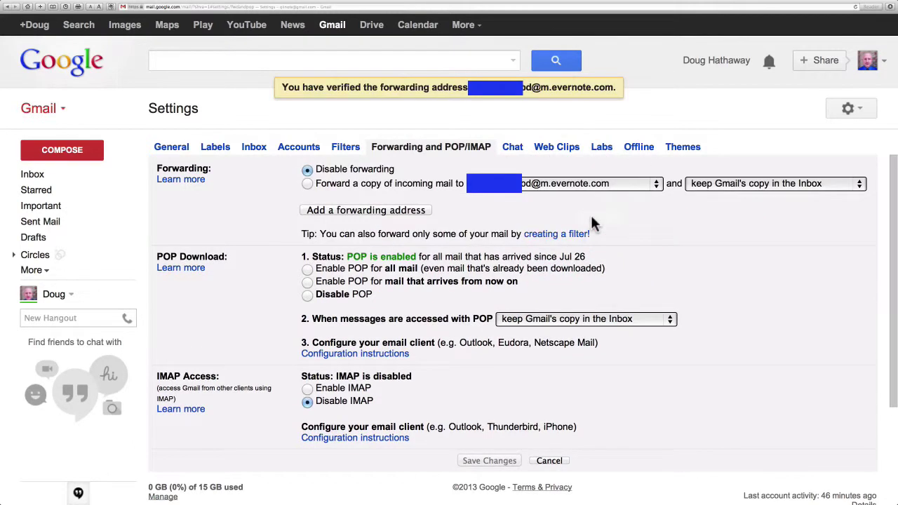
left_click(307, 170)
Step: Send a test mail to the +EN alias titled 'testing evernote forward @!to-tag #Quotes #1-Now'
left_click(33, 175)
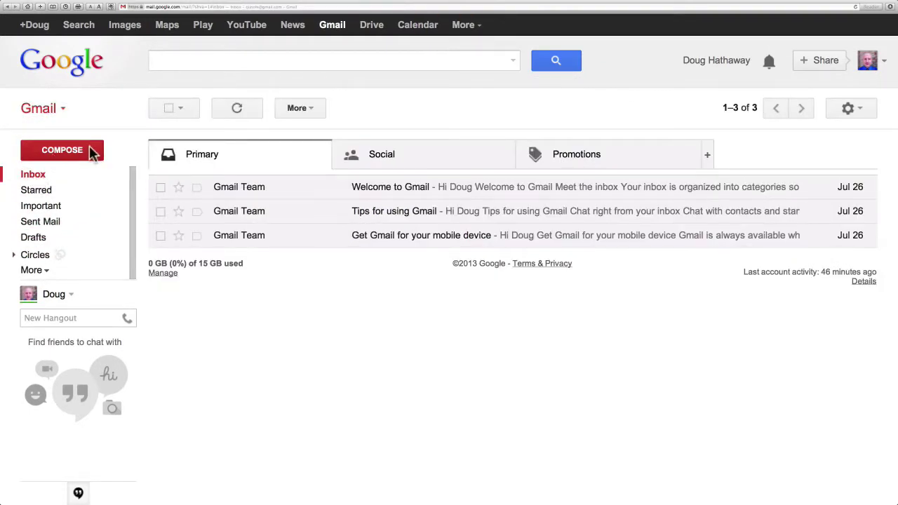
left_click(93, 153)
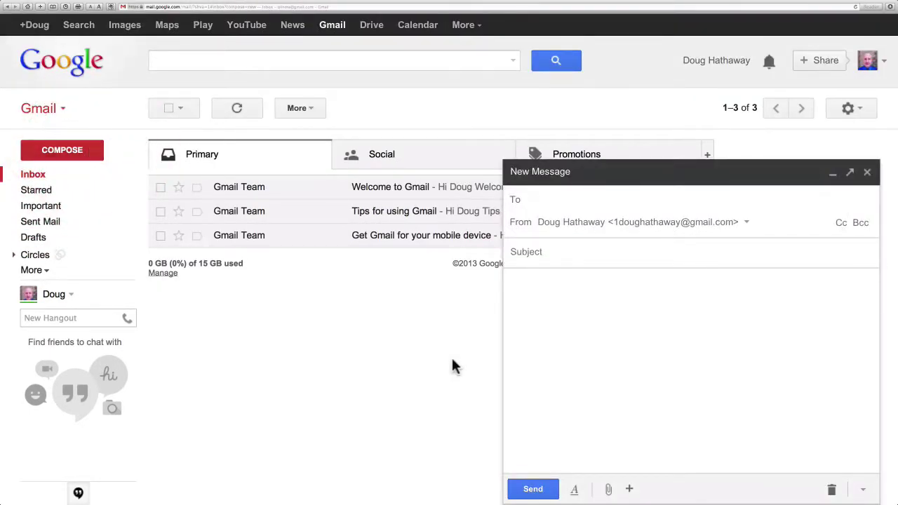
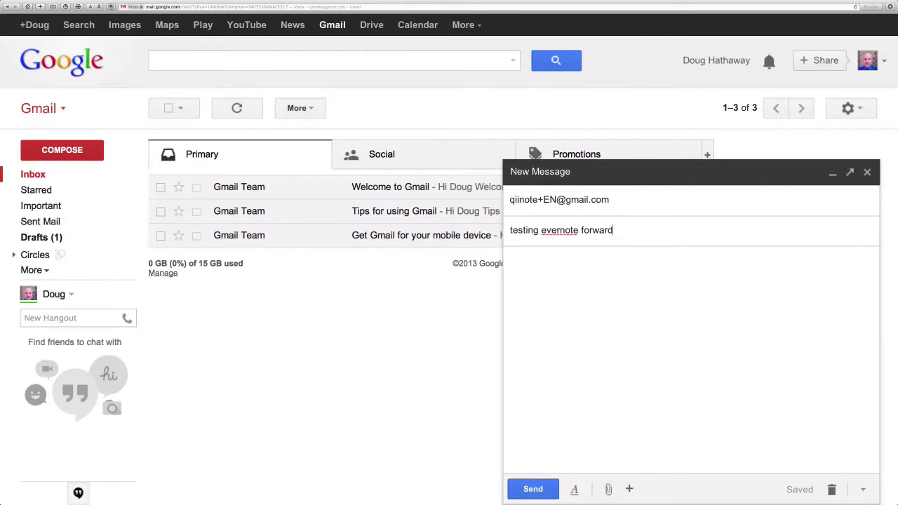
type("@!to-tag")
type("#Quo")
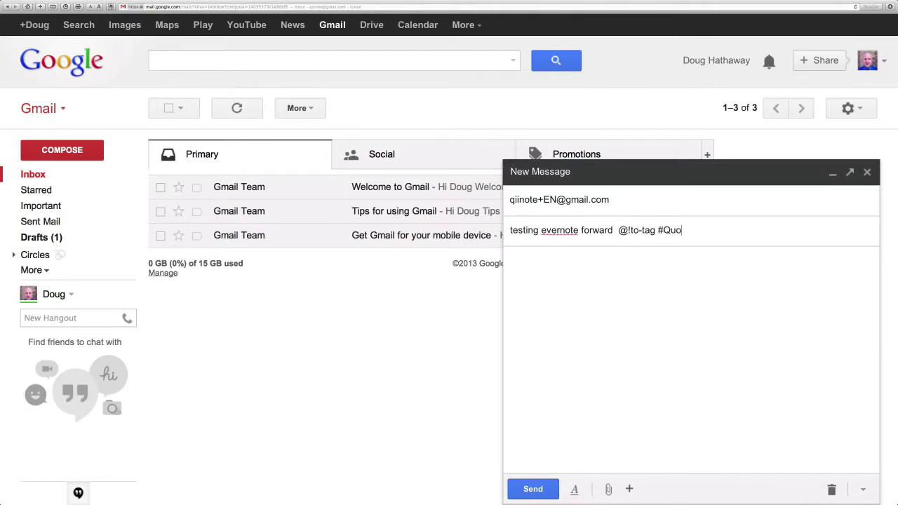
type("tes #1-Now")
left_click(531, 488)
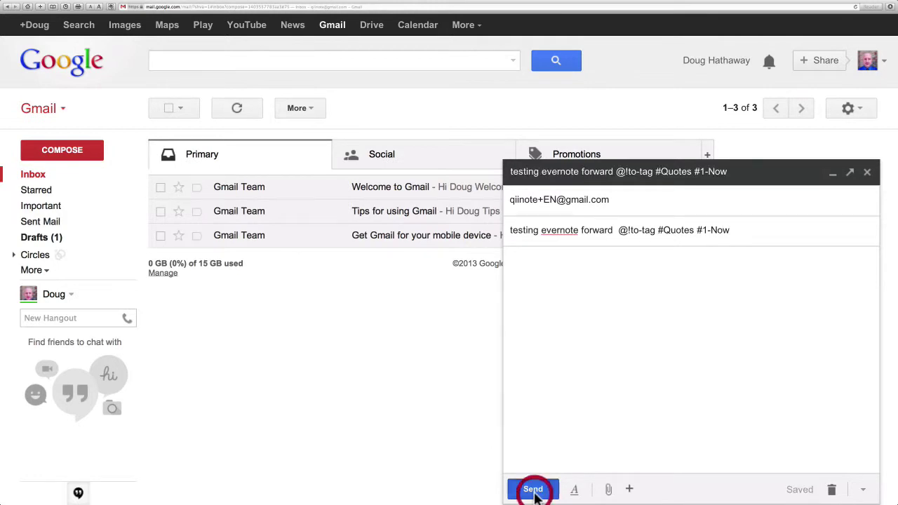
left_click(32, 173)
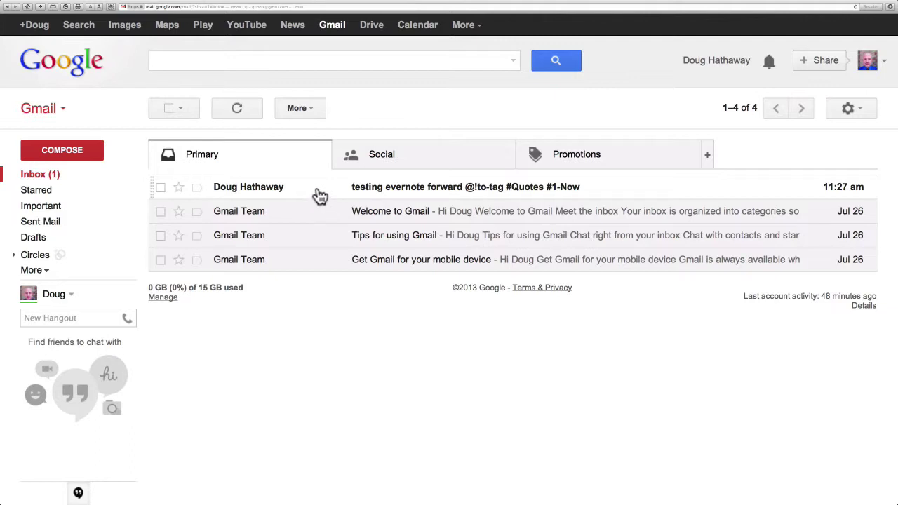
Step: Open the received test message and start a filter for messages like it
left_click(319, 195)
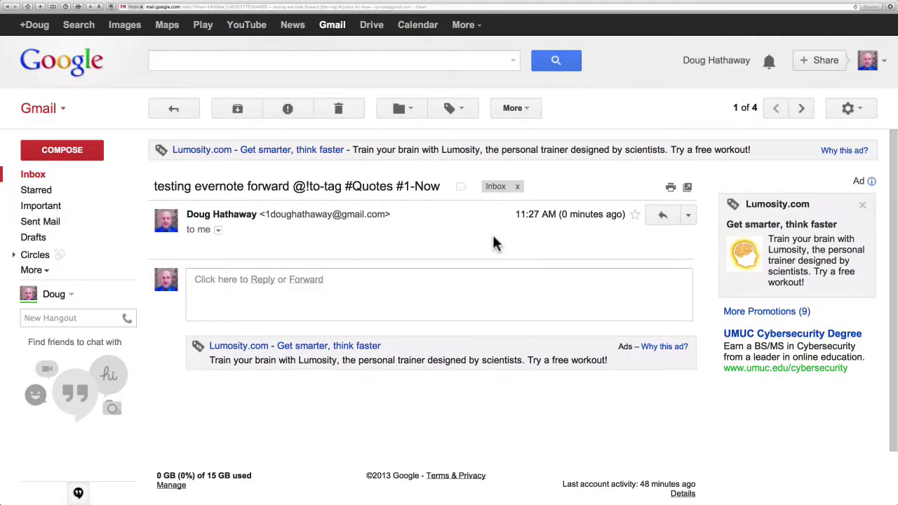
left_click(523, 111)
left_click(564, 201)
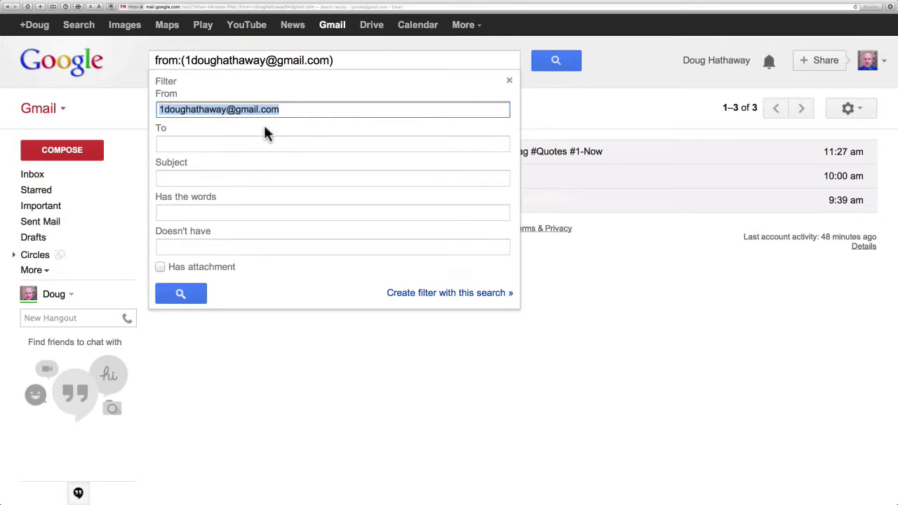
Step: Clear the filter's From sender and set the To criterion to the +EN alias address
key("BackSpace")
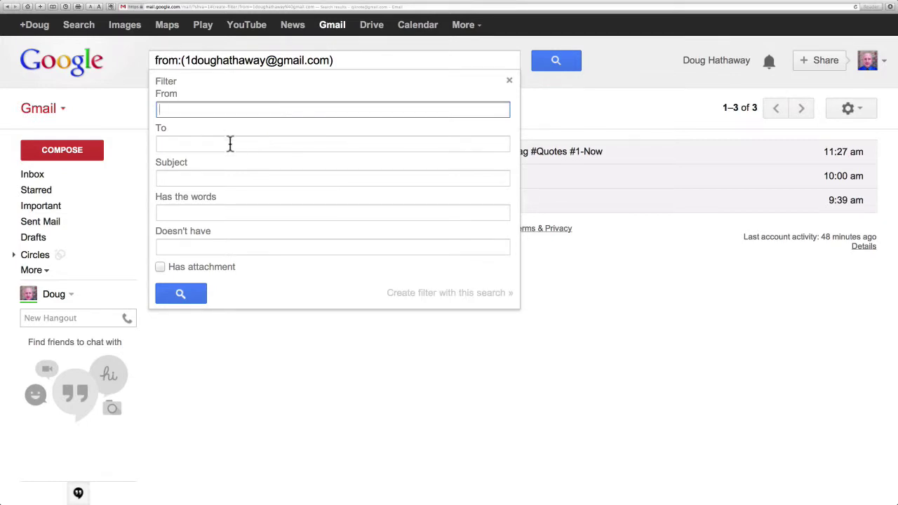
left_click(228, 144)
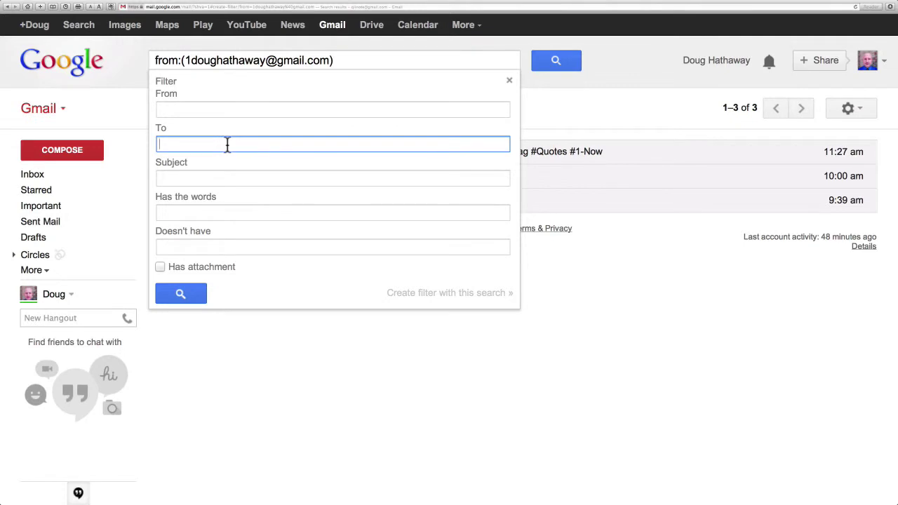
type("qii")
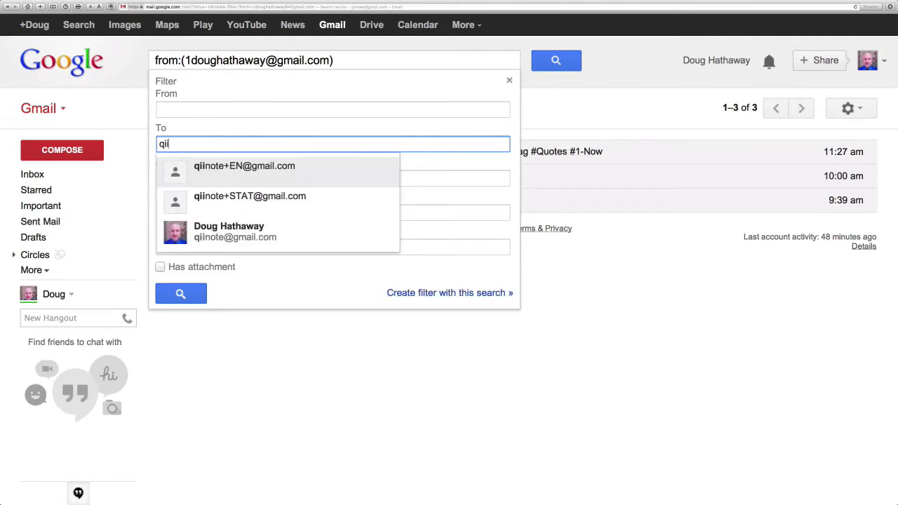
left_click(235, 172)
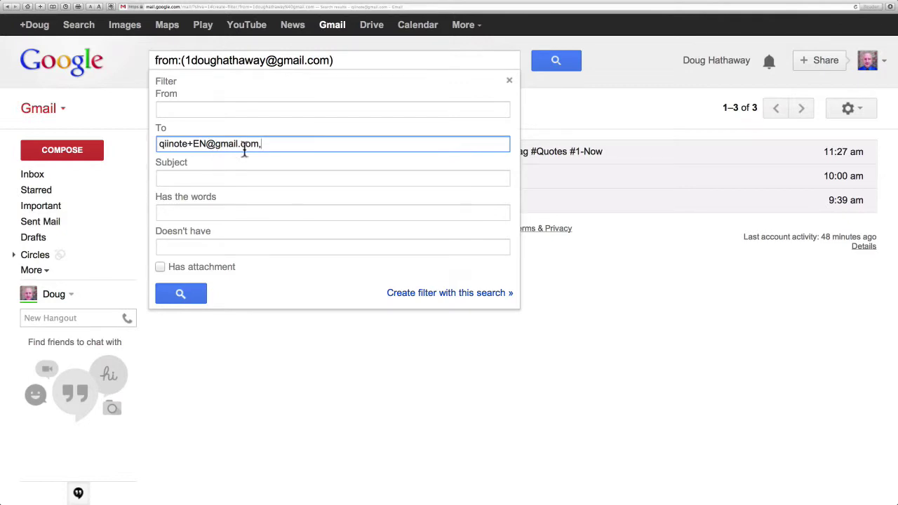
key("BackSpace")
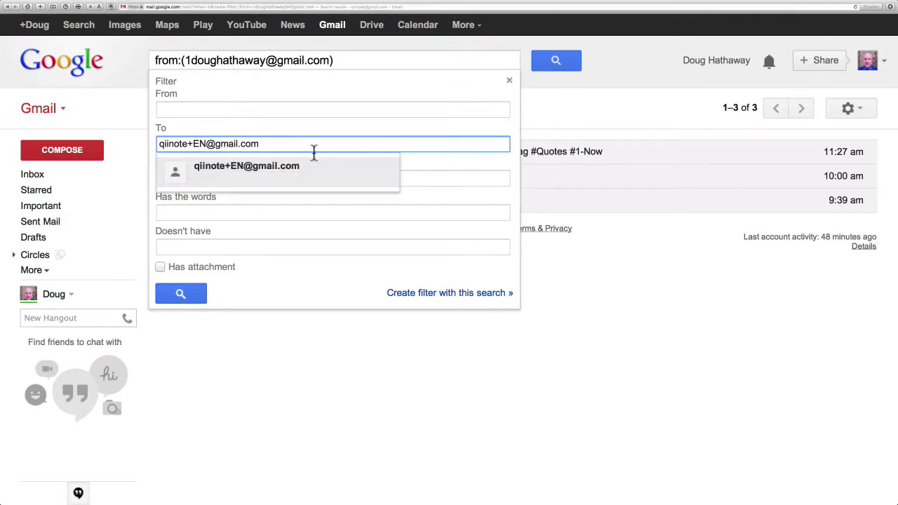
left_click(326, 292)
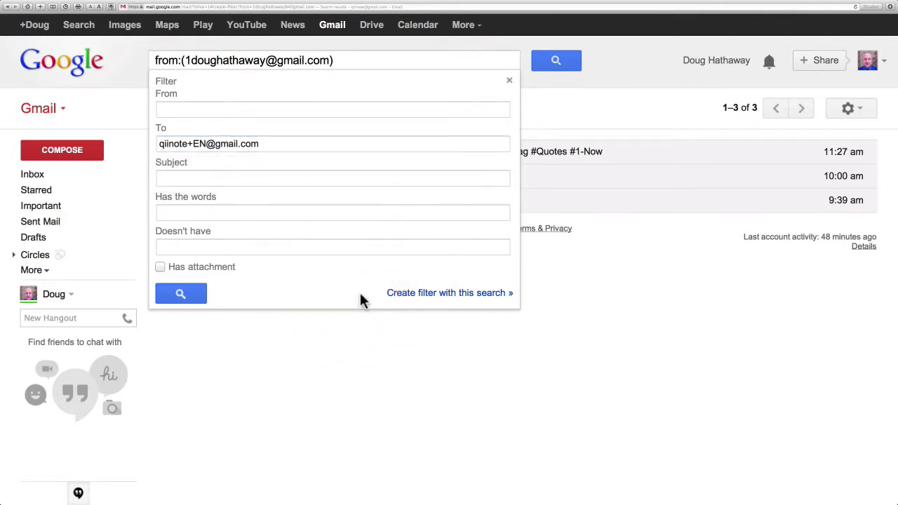
Step: Make the filter skip the Inbox, forward to the Evernote address, and apply to existing matches
left_click(442, 298)
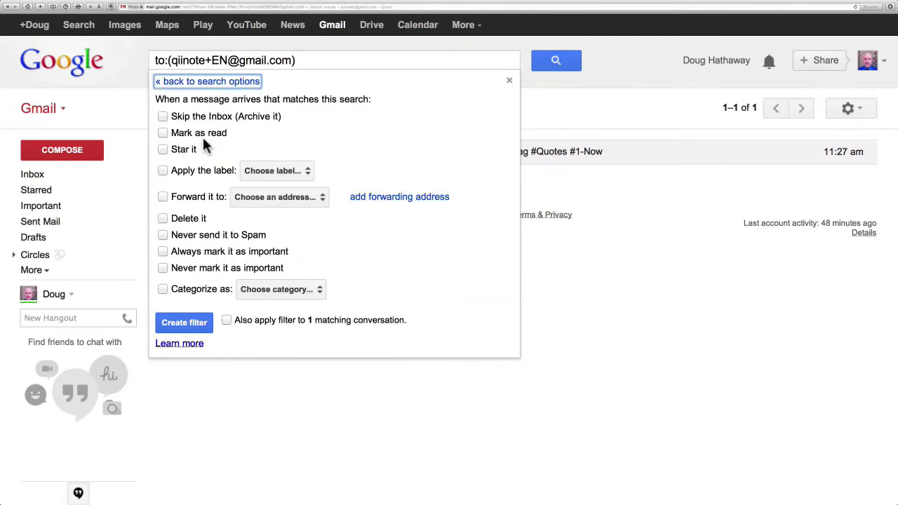
left_click(163, 117)
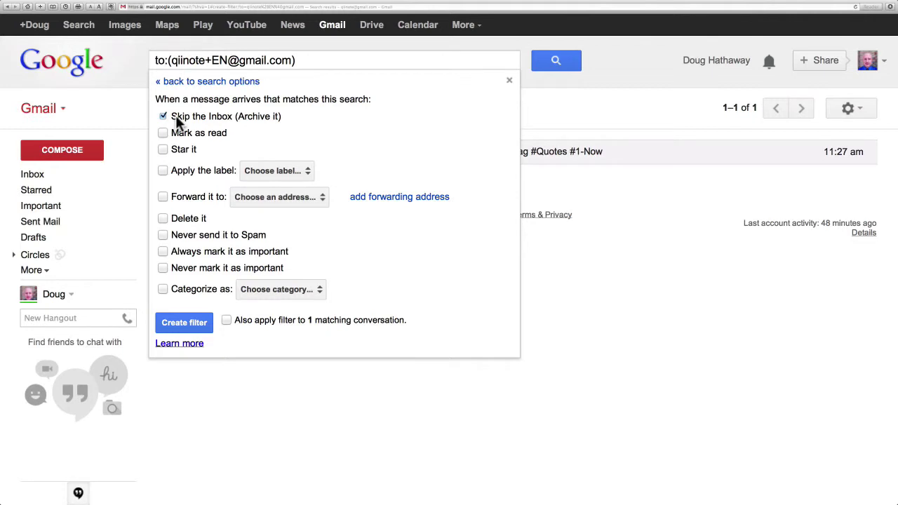
left_click(163, 197)
left_click(253, 199)
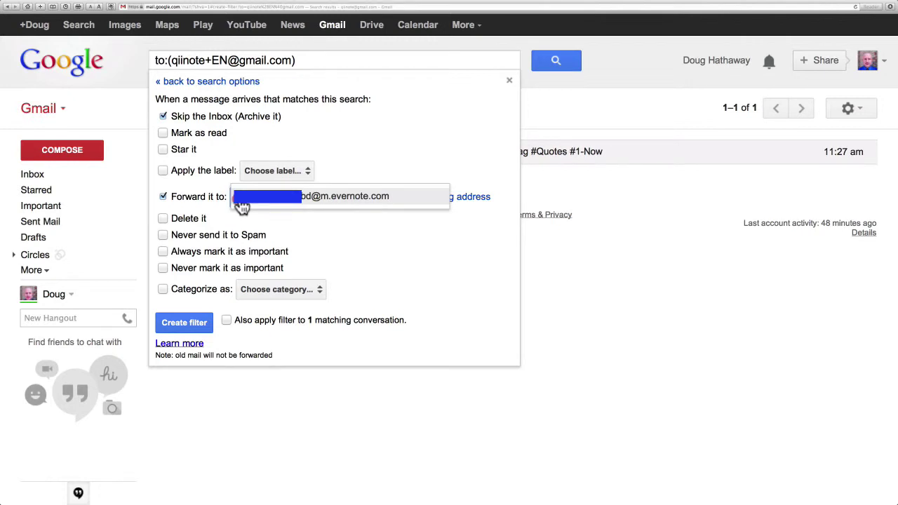
left_click(239, 202)
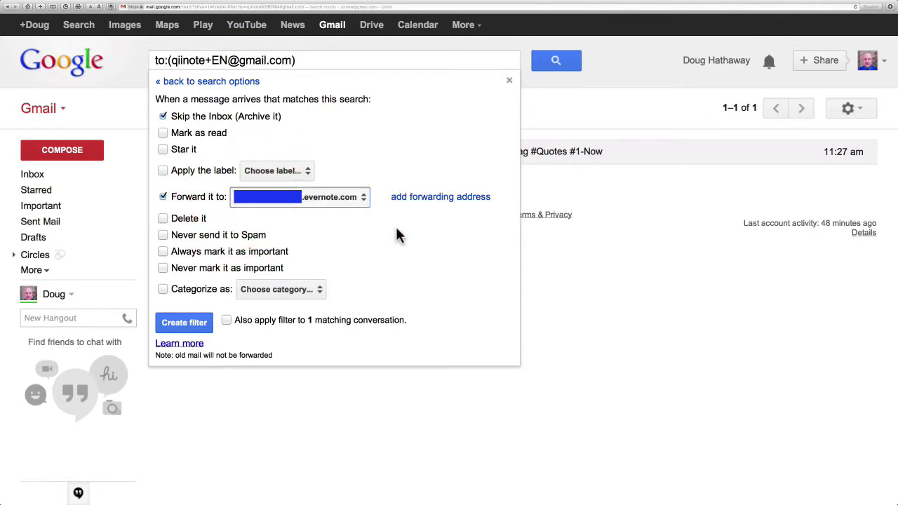
left_click(226, 321)
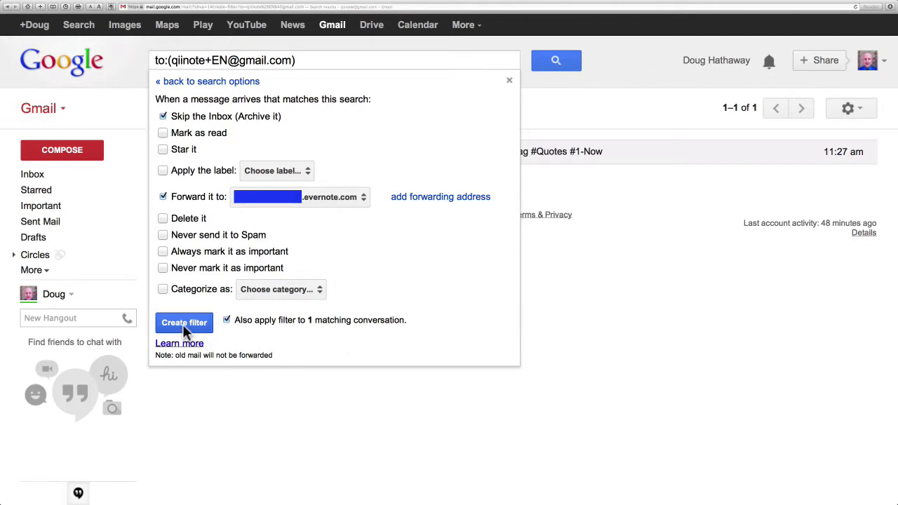
left_click(182, 324)
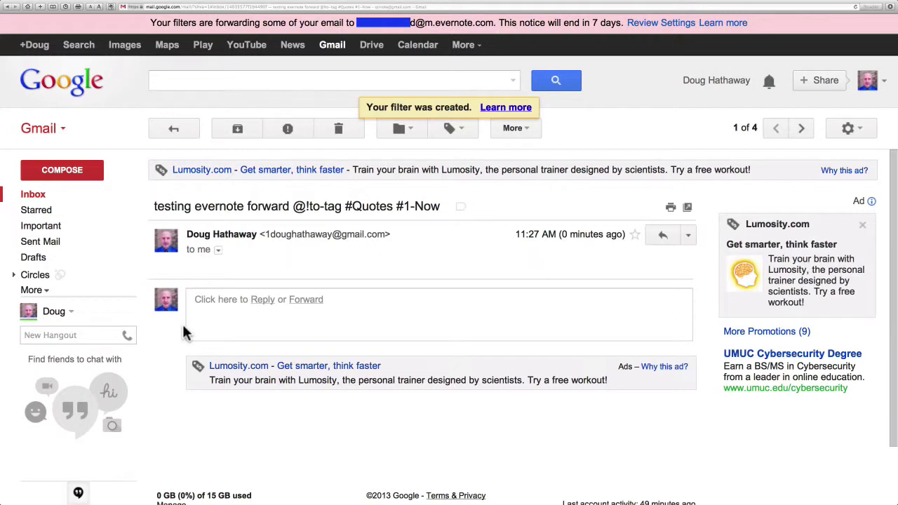
Step: Send a second test mail 'test again @!to-tag' to the +EN alias
left_click(50, 174)
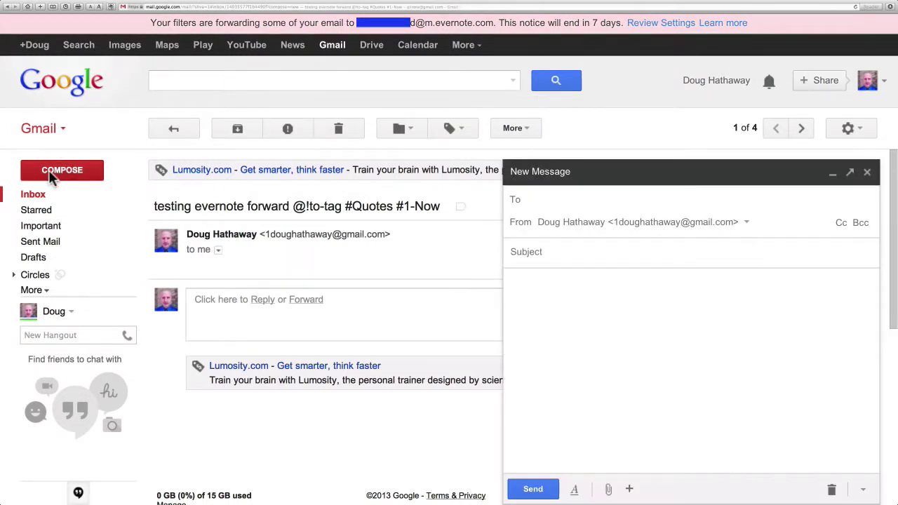
type("qii")
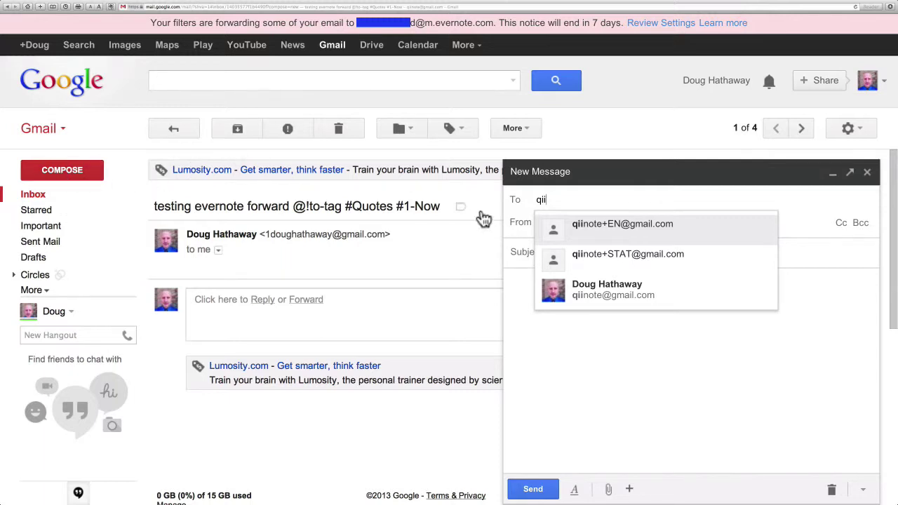
left_click(596, 224)
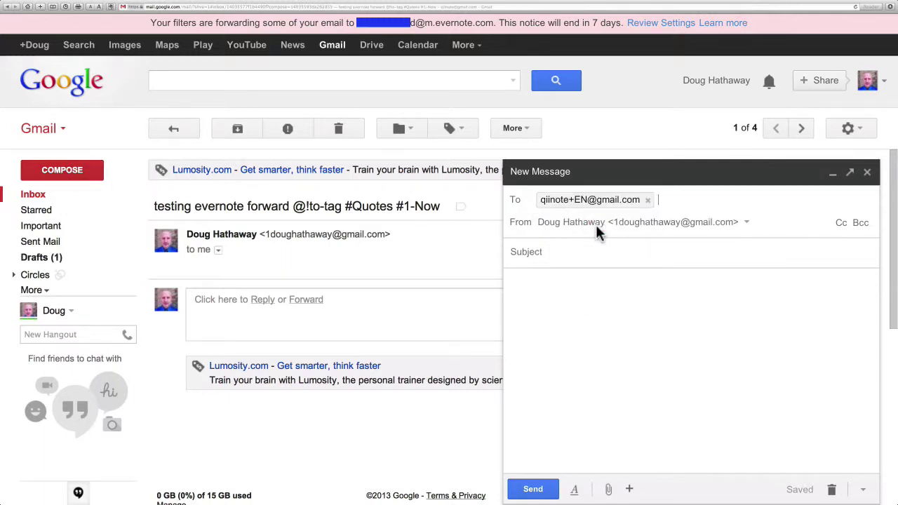
left_click(565, 251)
type("test again @!to-tag")
left_click(547, 488)
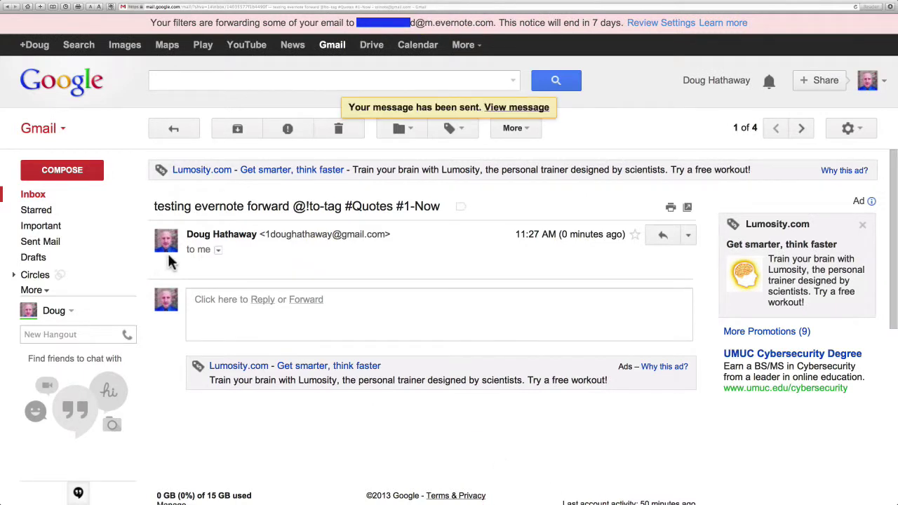
mouse_move(344, 500)
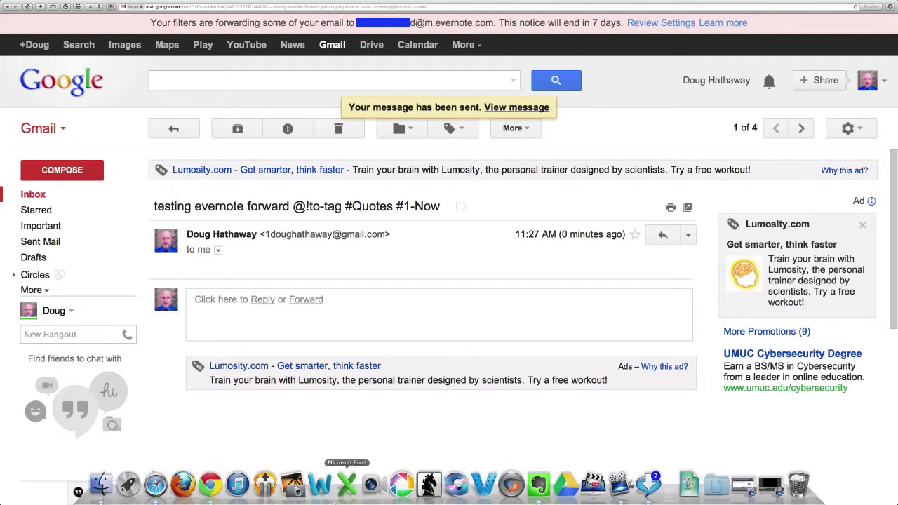